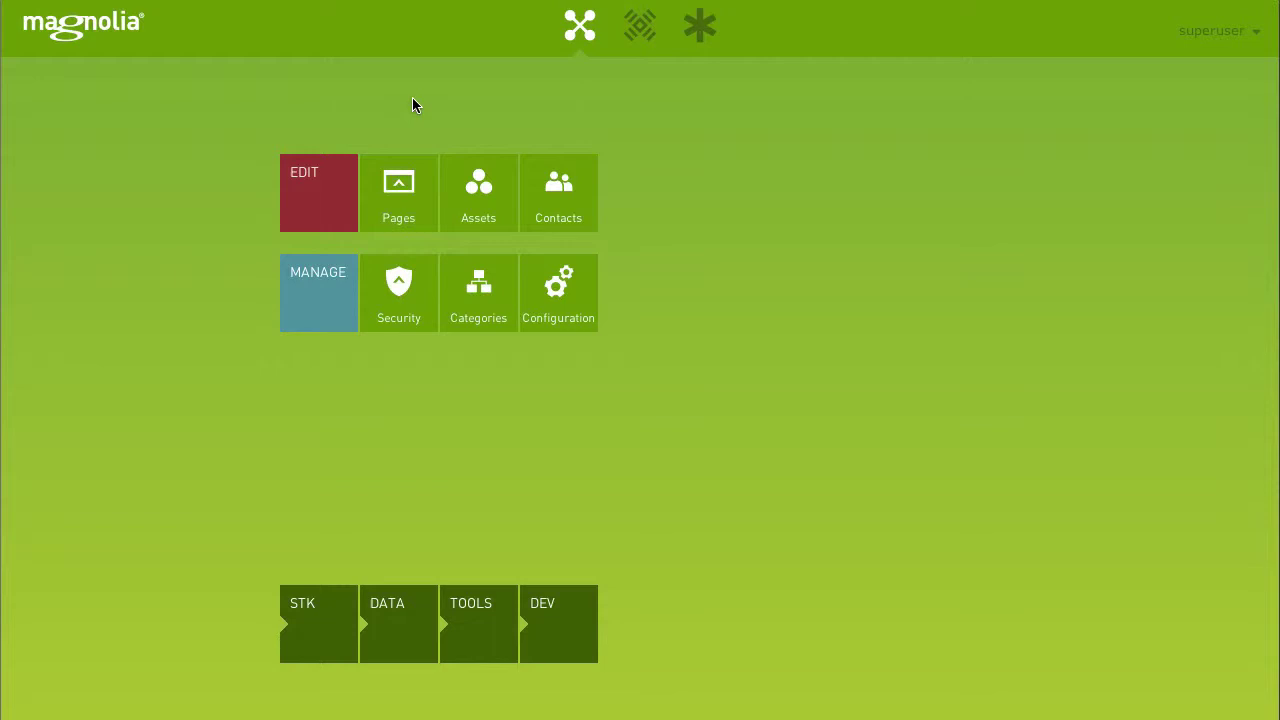
- Open the large-article page under demo-project/about/subsection-articles in the Pages app and go to its Comments and Extras areas
click(397, 190)
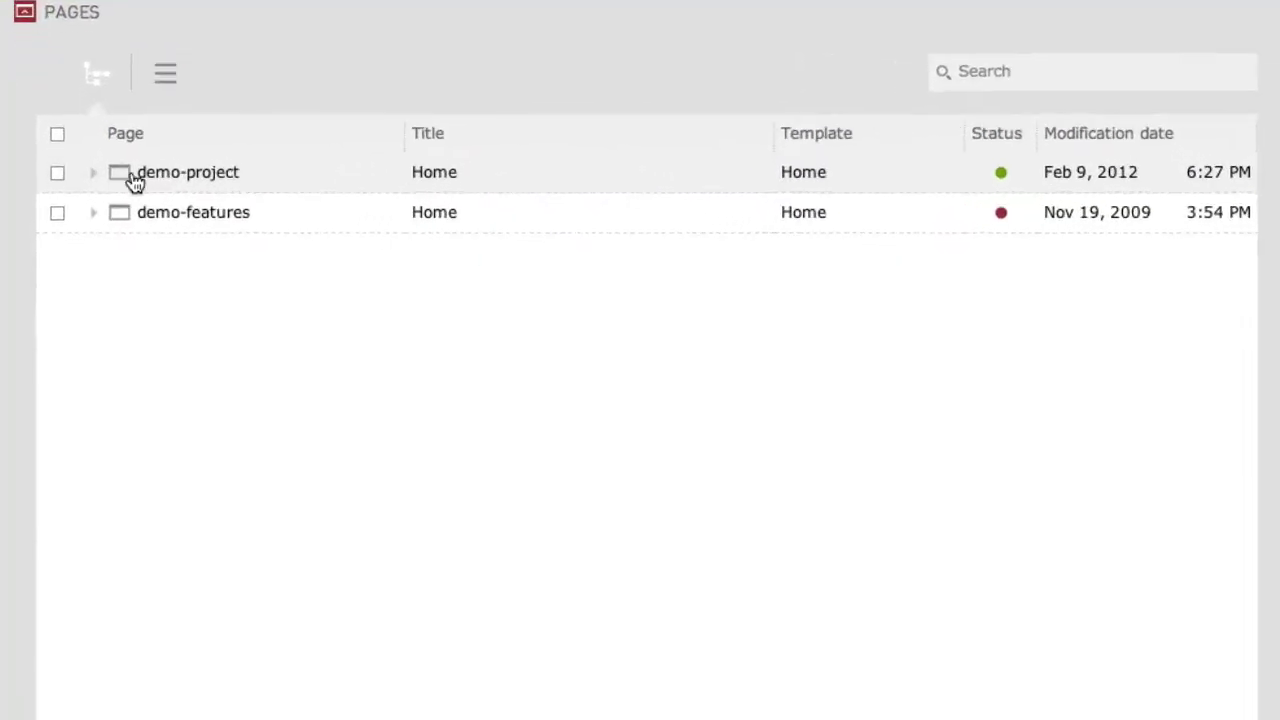
click(93, 175)
click(119, 213)
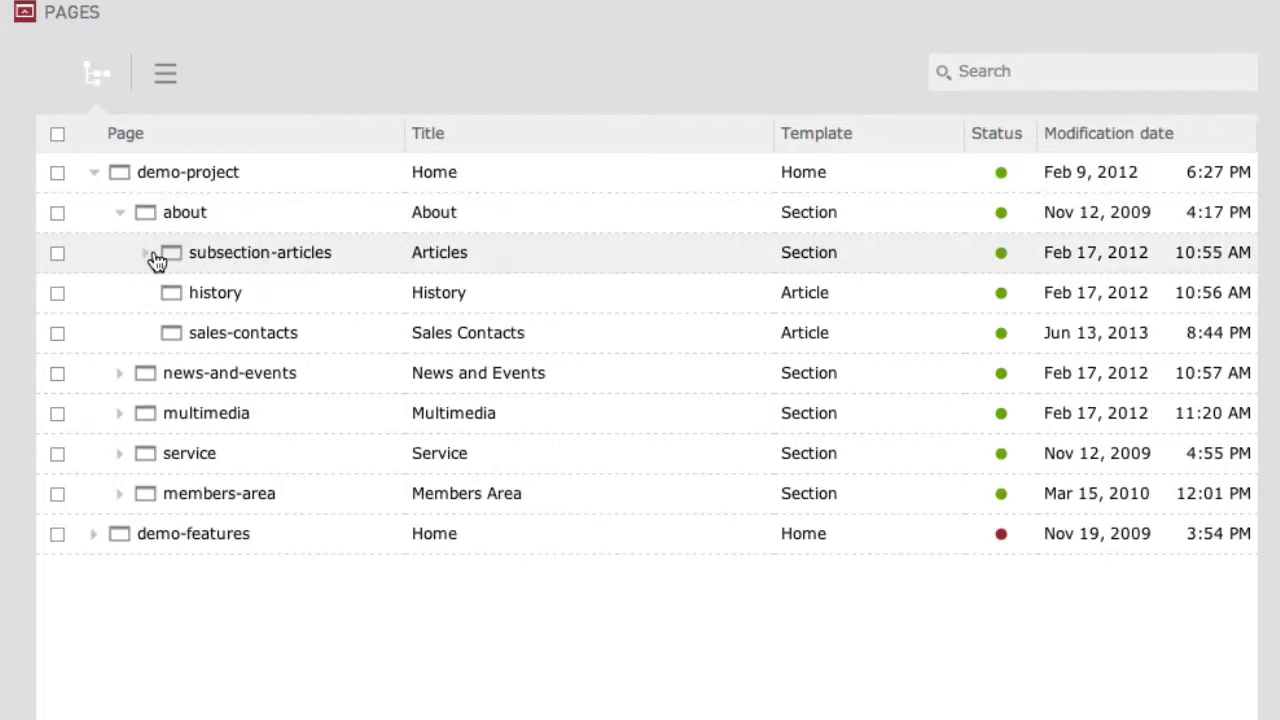
click(147, 255)
double_click(340, 297)
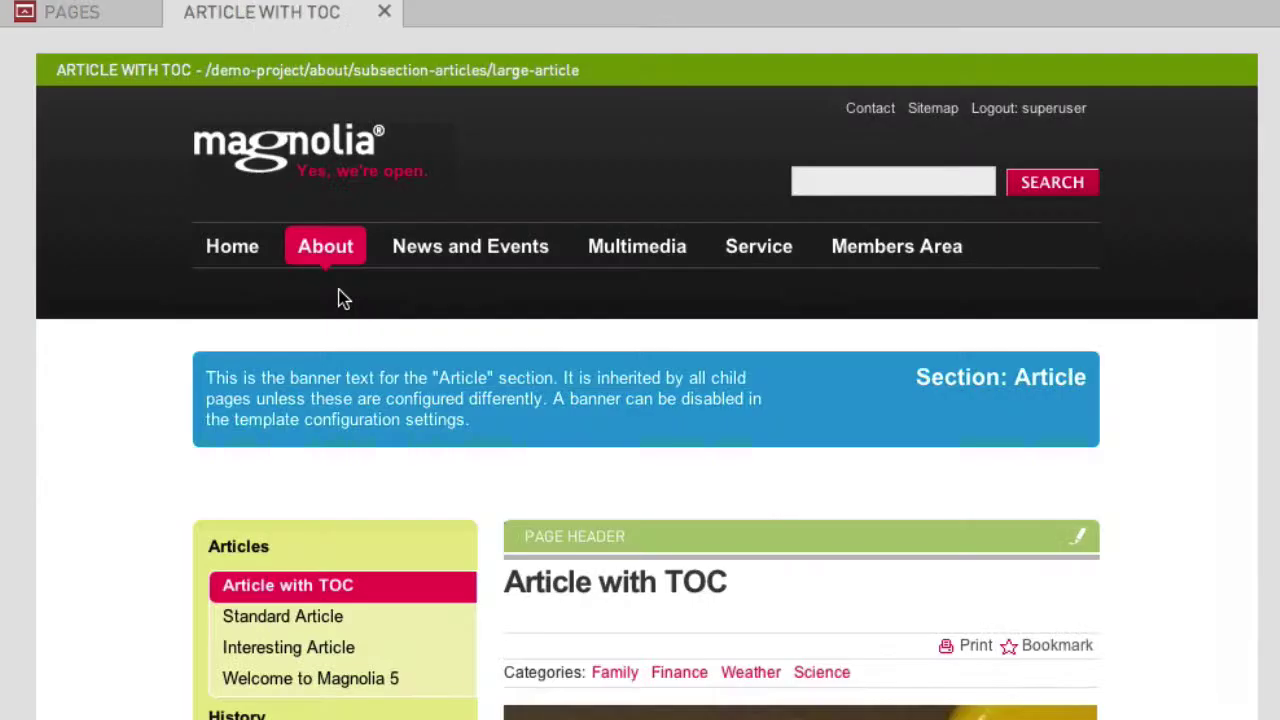
scroll(1157, 463, down, 6)
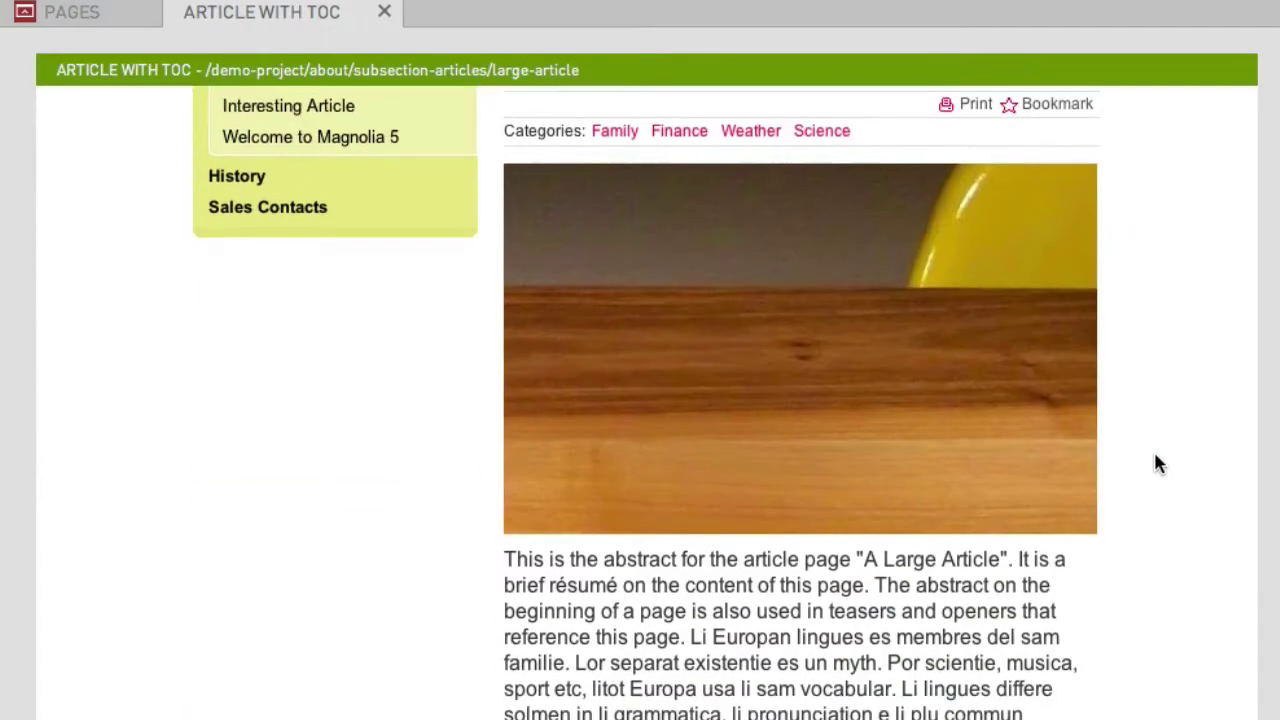
scroll(1155, 463, down, 15)
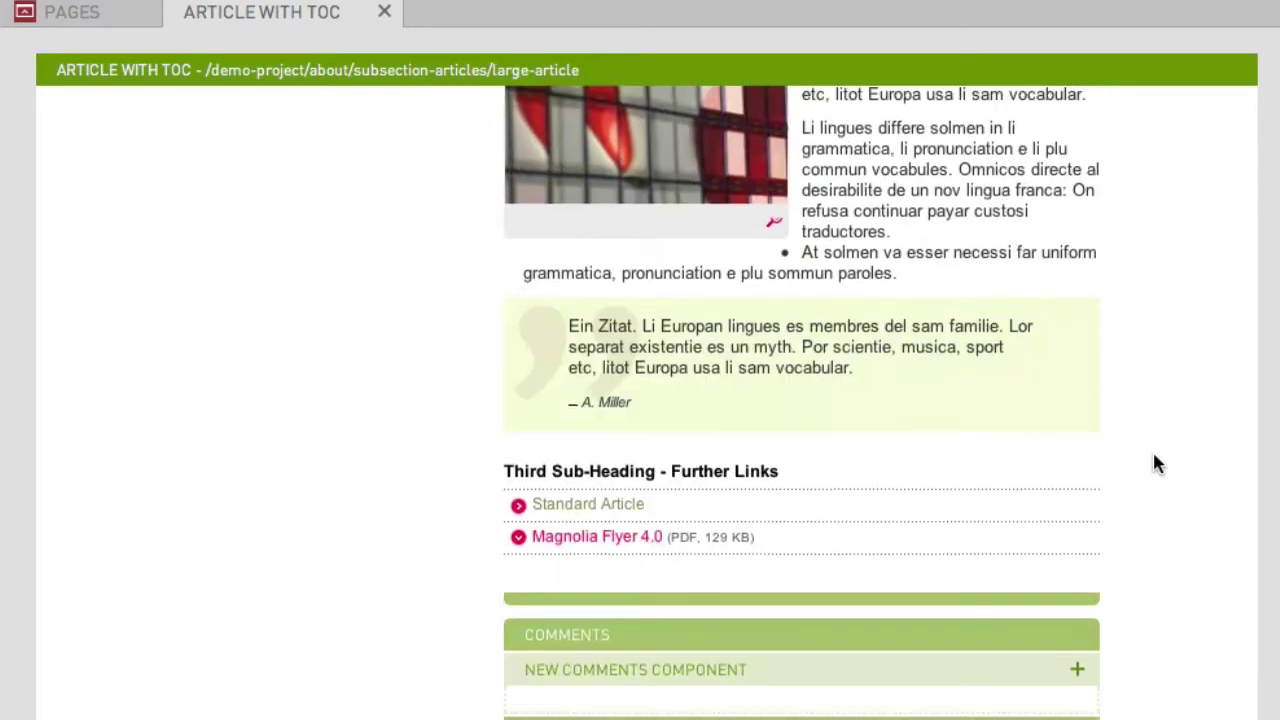
scroll(1155, 463, down, 2)
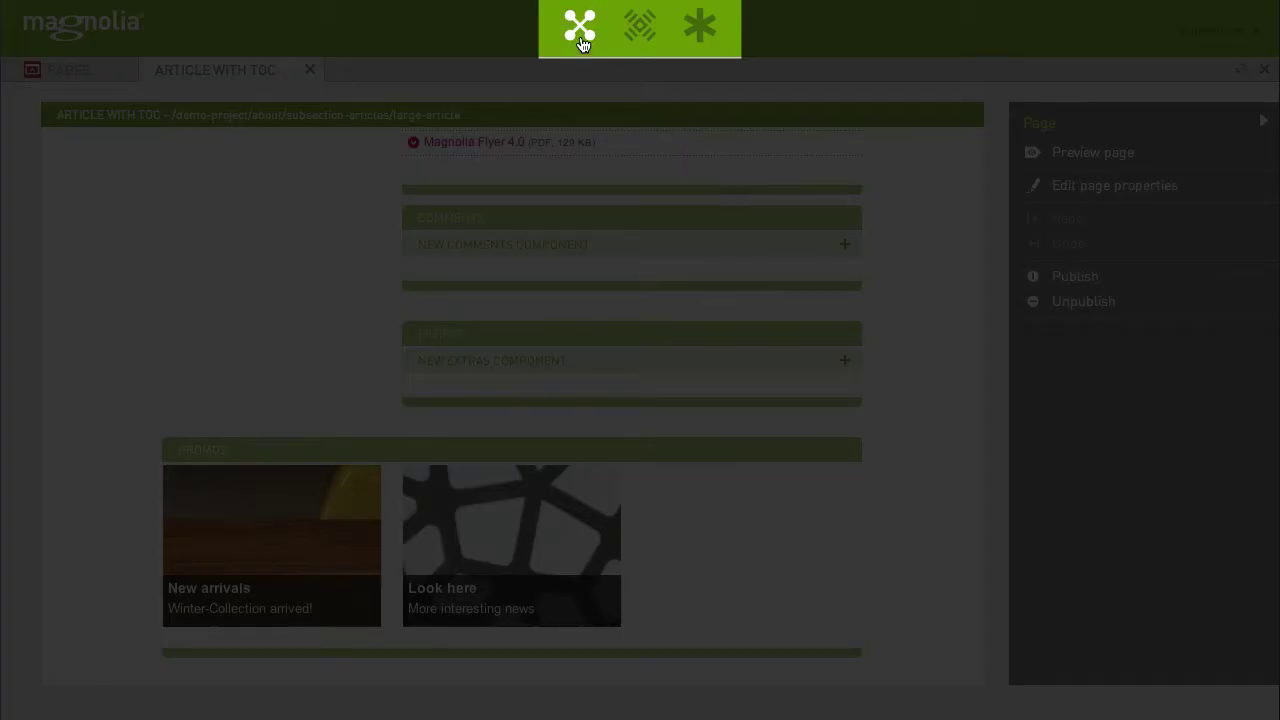
- Switch to the Assets app, expand demo-project and select its downloads folder
click(581, 40)
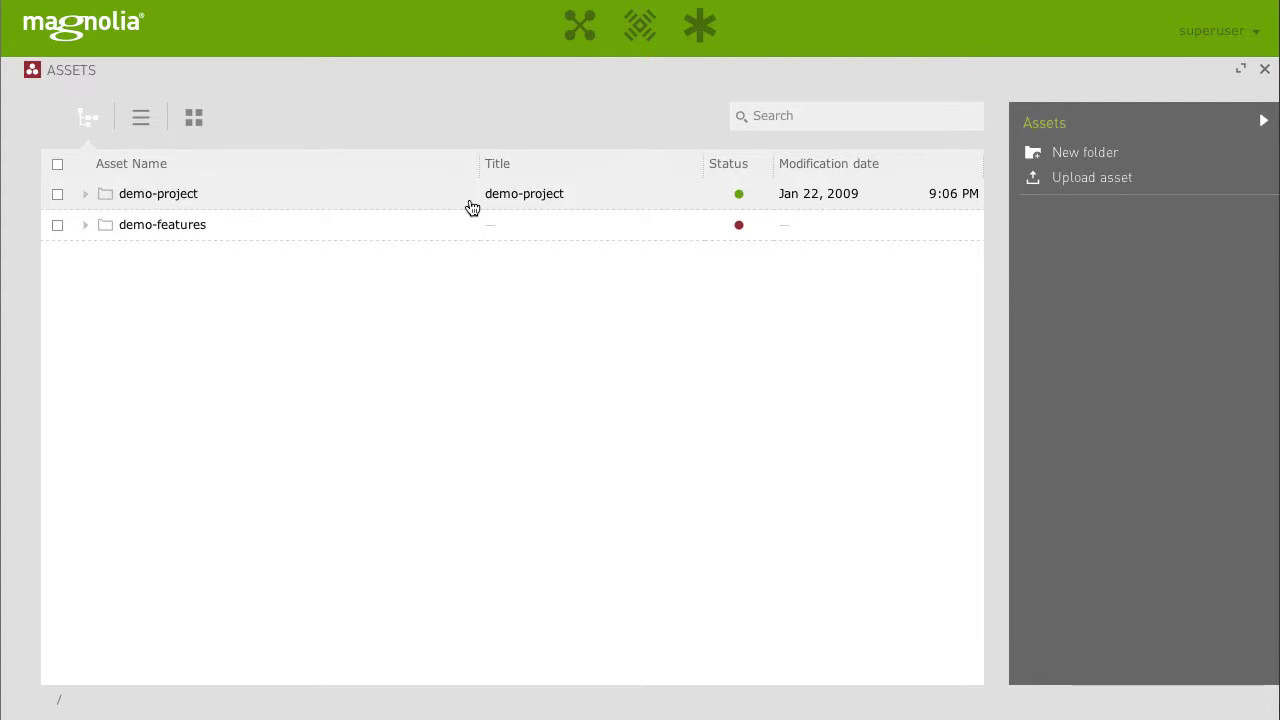
click(86, 196)
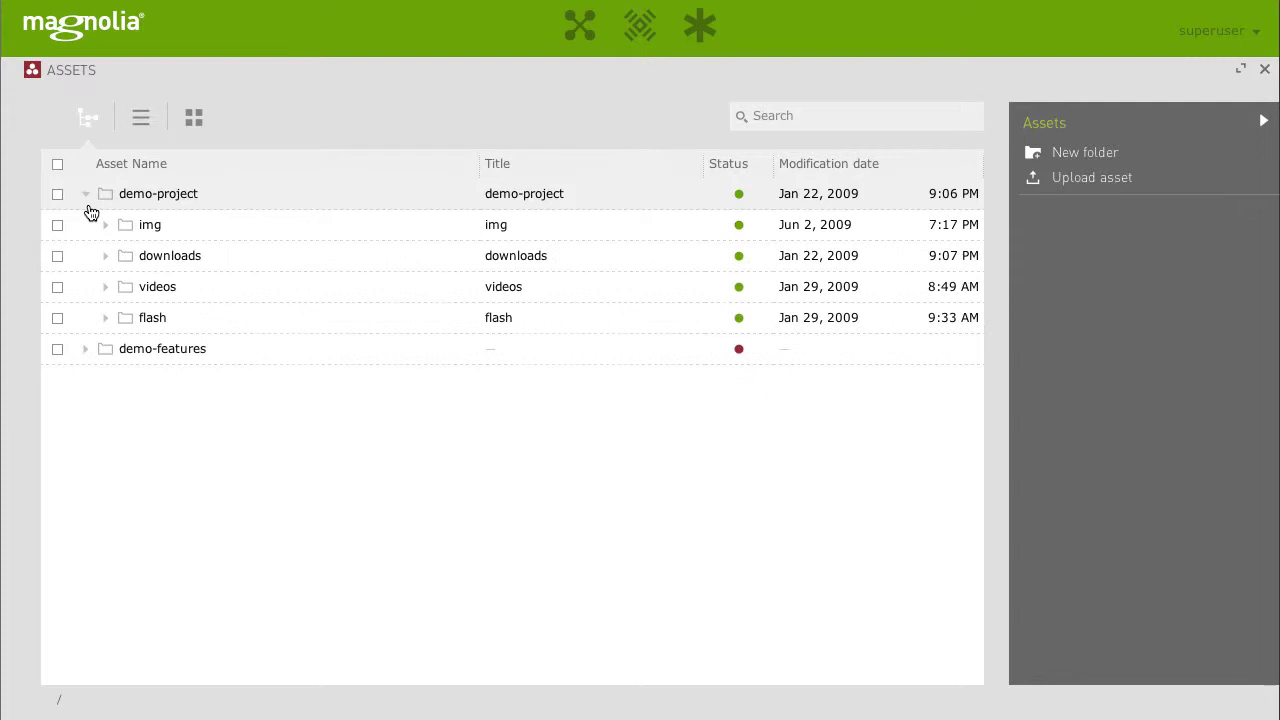
click(105, 256)
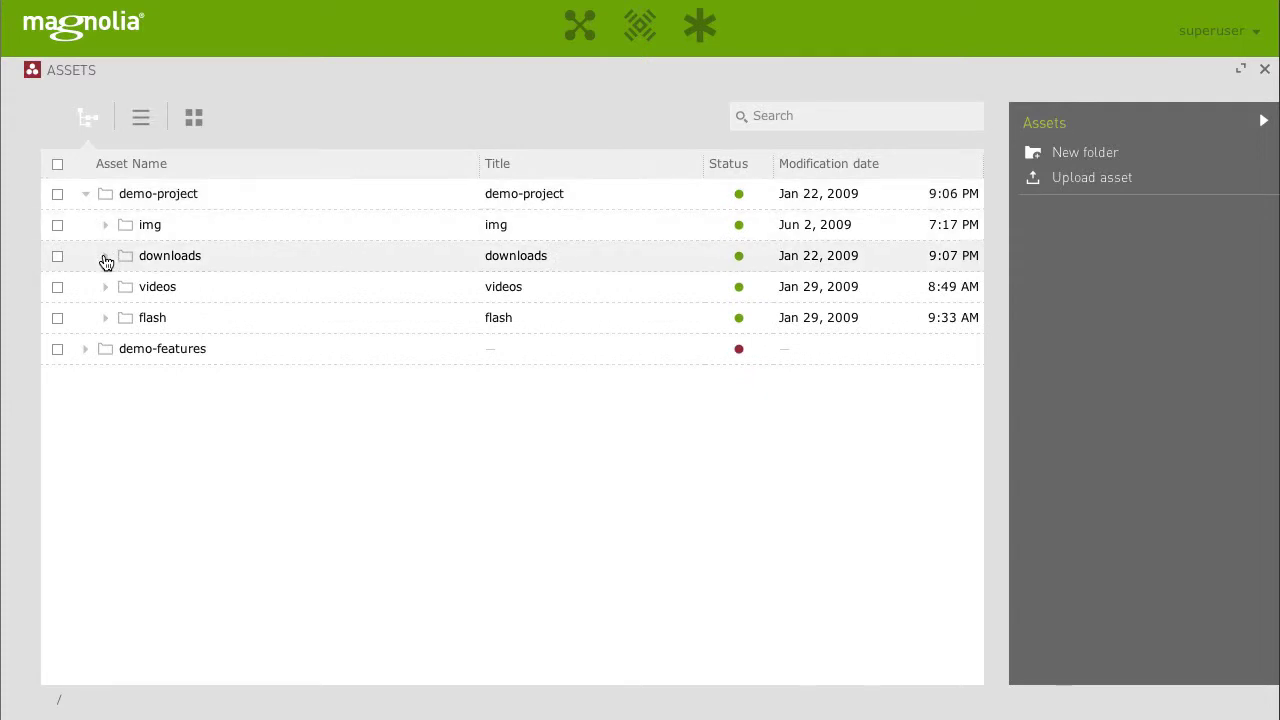
click(213, 262)
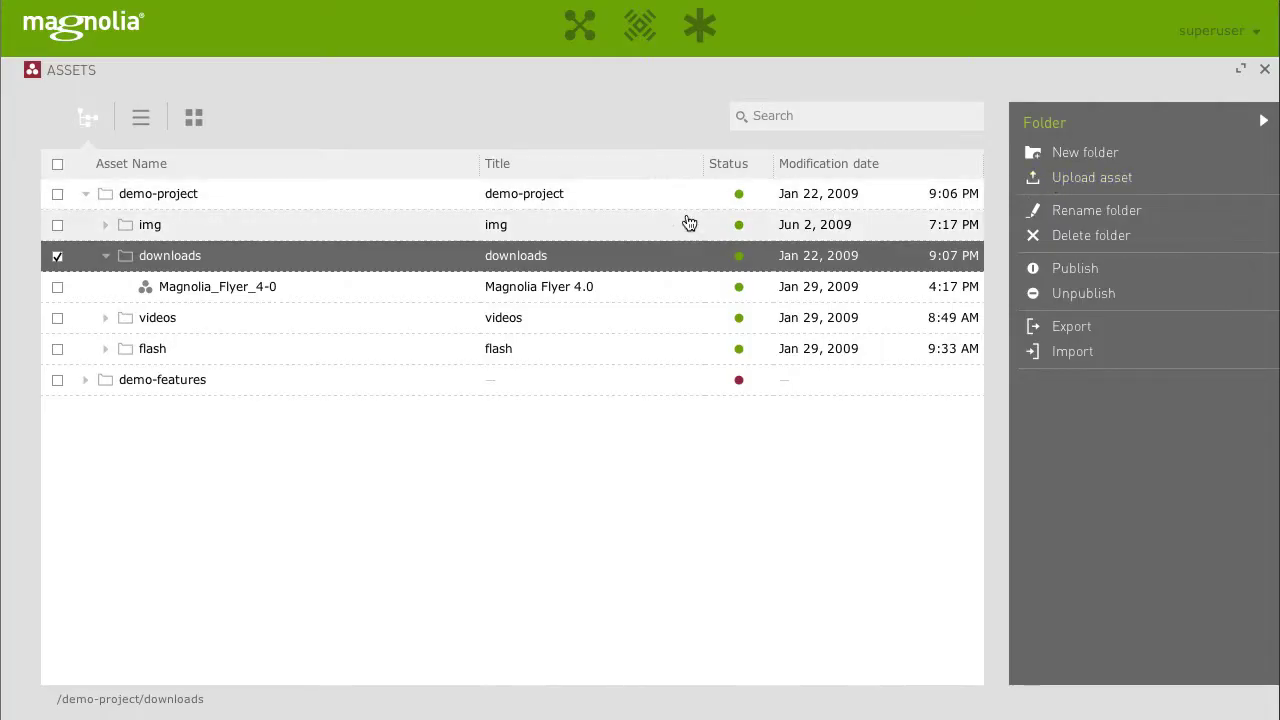
- Upload the file Magnolia-White-Paper.pdf as a new asset in the downloads folder
right_click(363, 262)
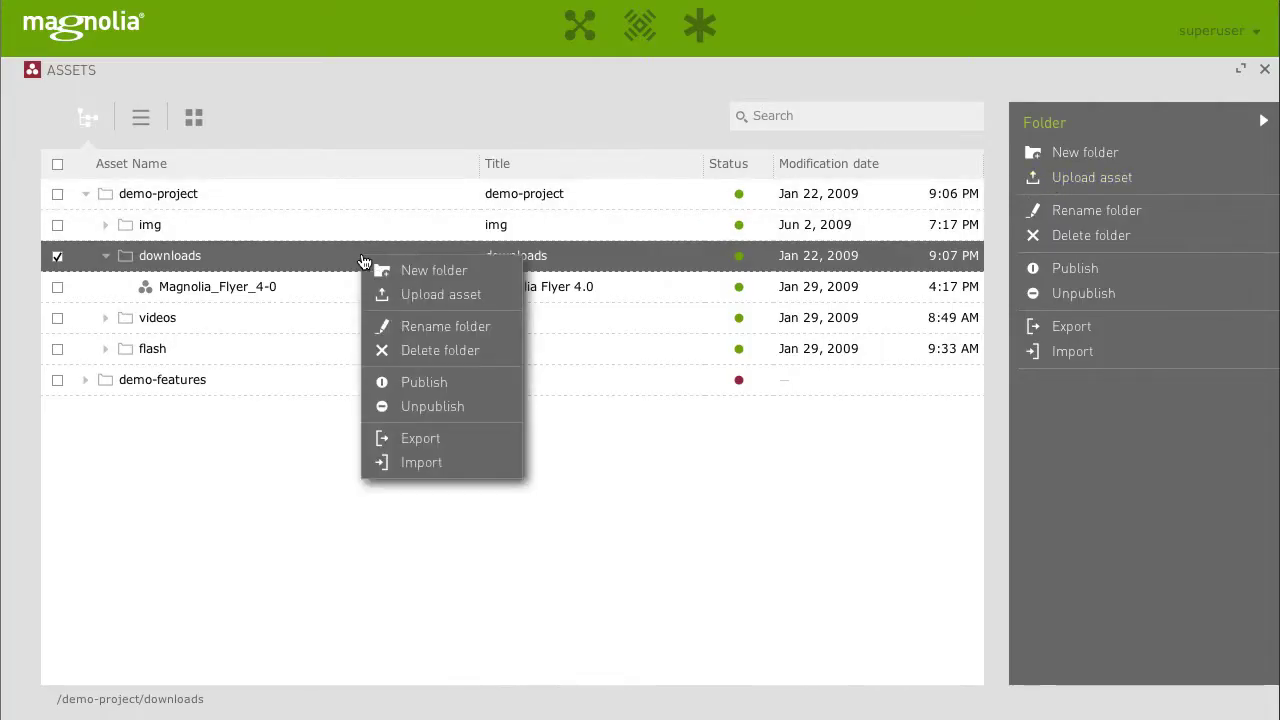
click(434, 298)
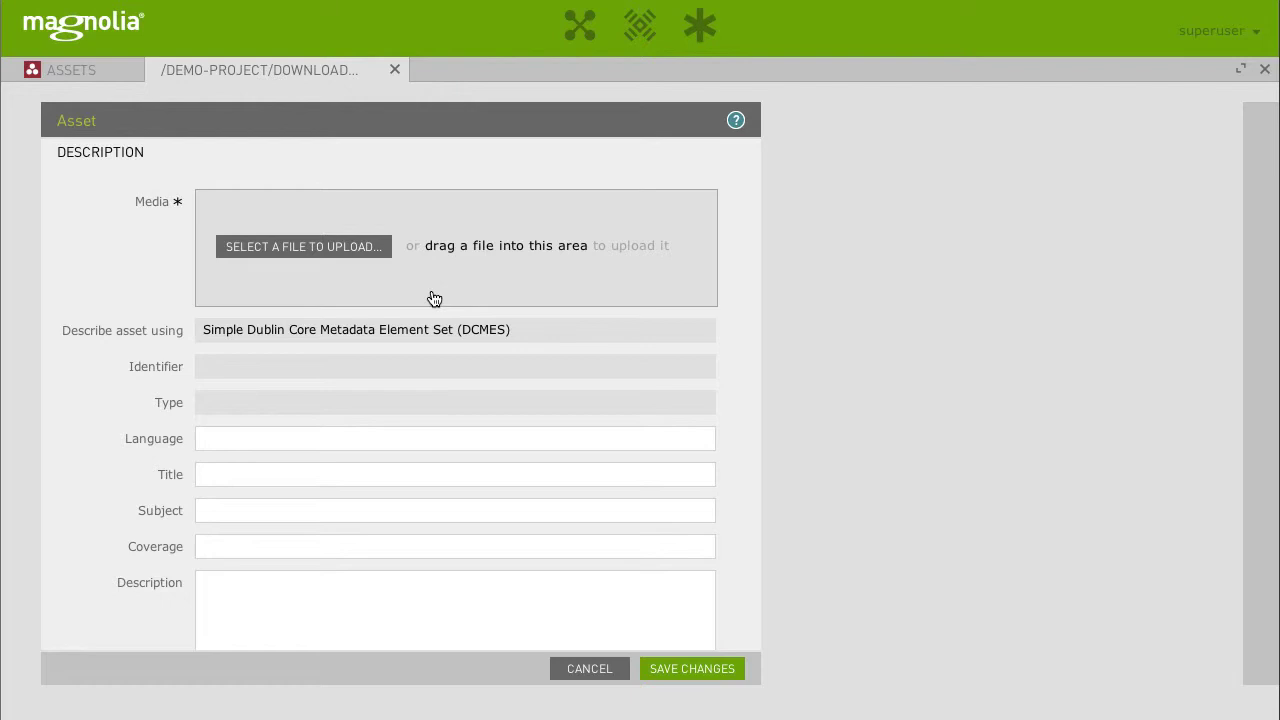
drag(360, 382, 405, 281)
click(405, 285)
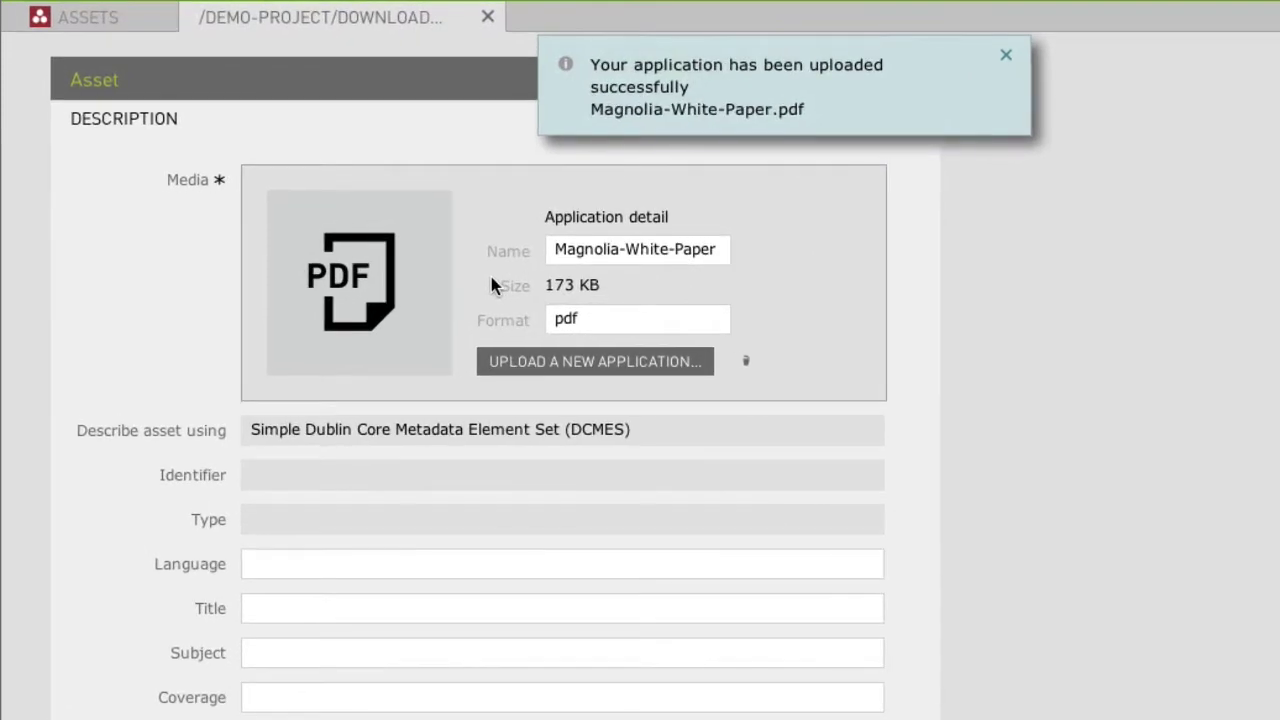
- Give the asset the title "White-Paper" and the subject "Download File", and save it
click(331, 615)
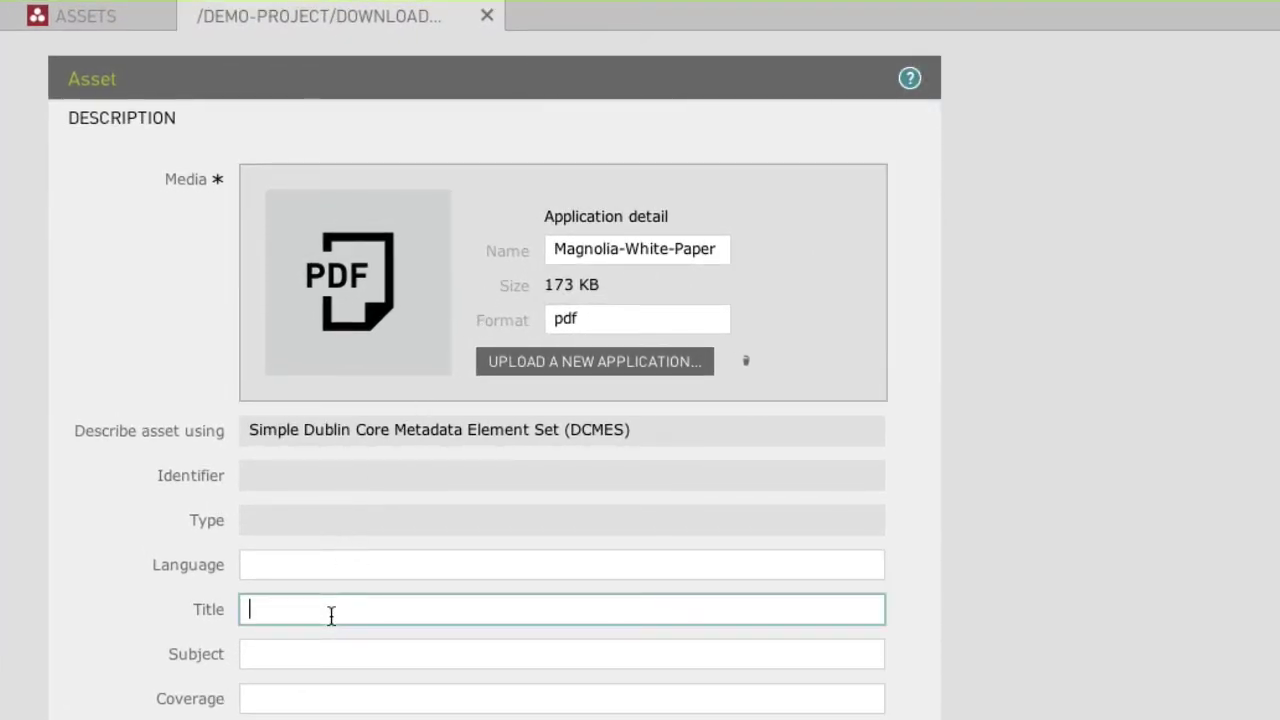
text(White-Paper)
key(Tab)
text(Download )
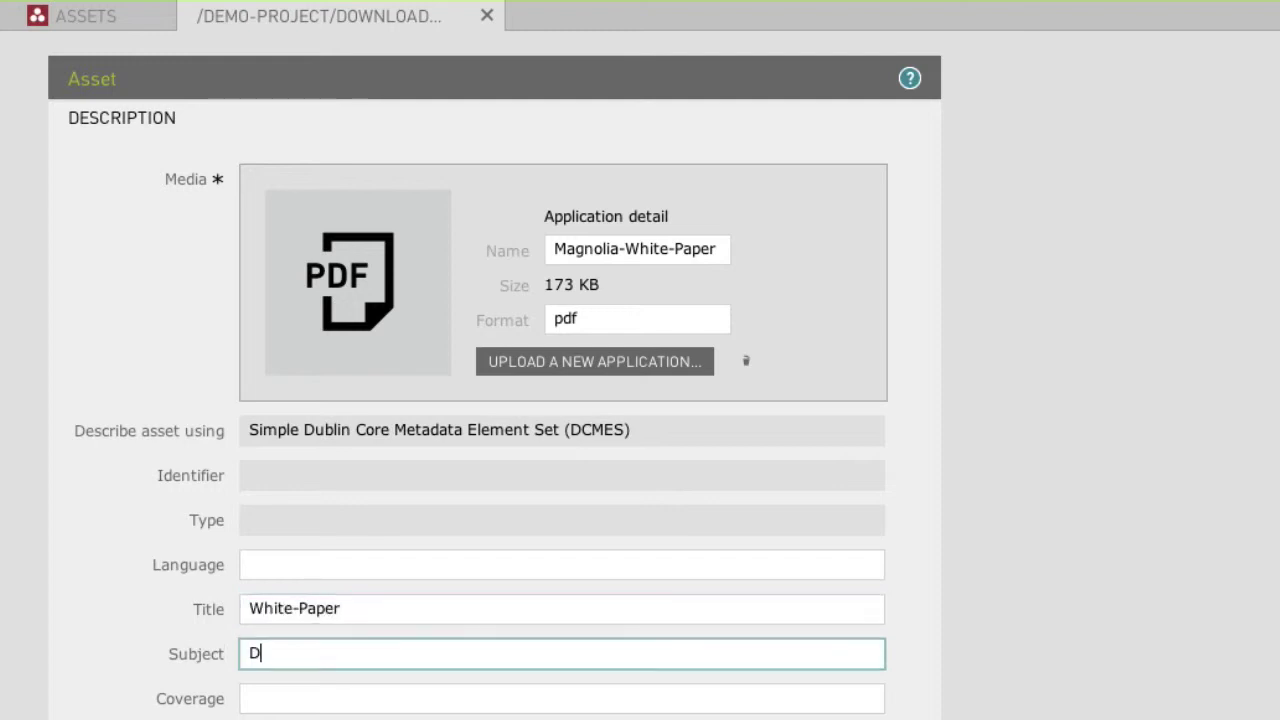
text(File)
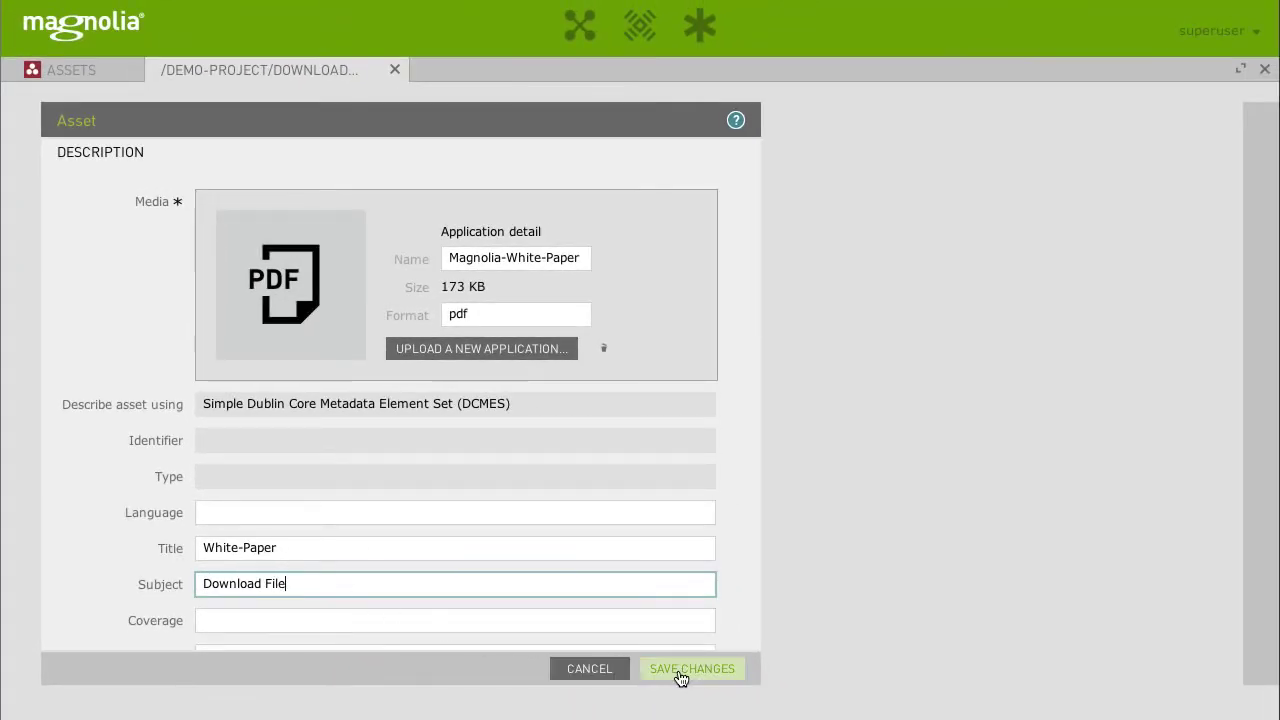
click(680, 670)
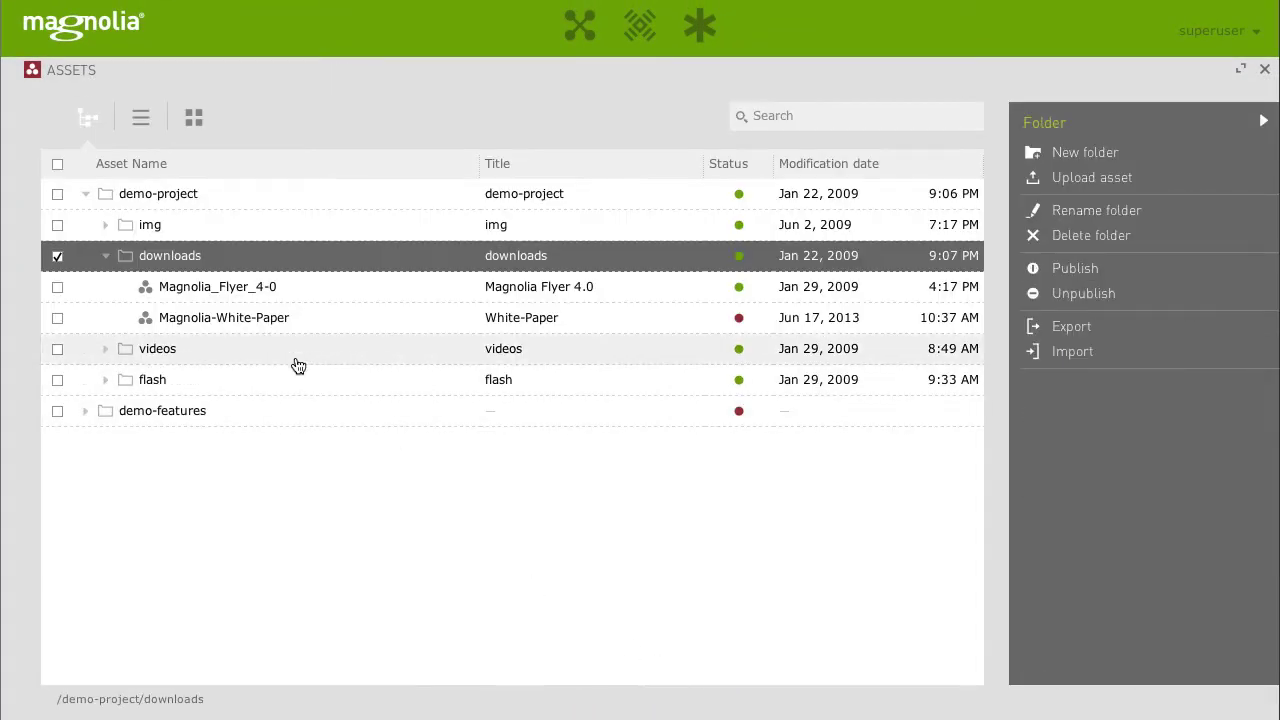
- Select the Magnolia-White-Paper asset and switch between the Assets app and the open Article with TOC page
click(265, 329)
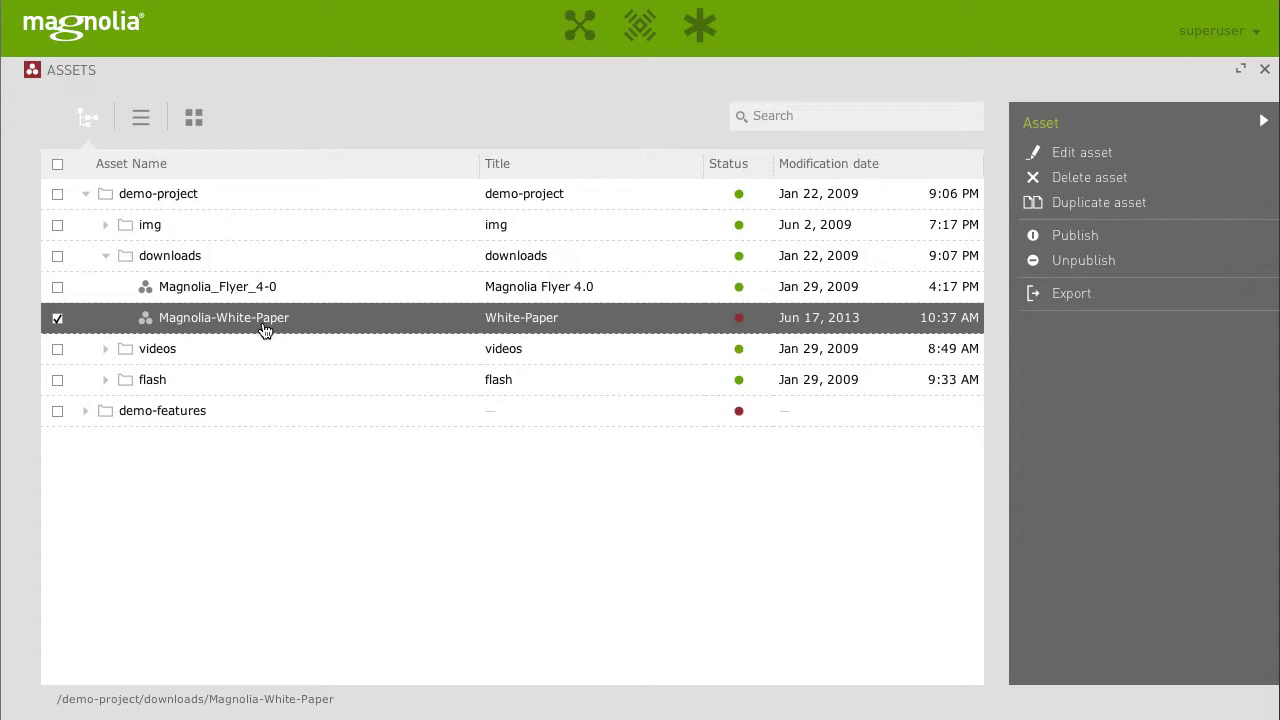
click(577, 33)
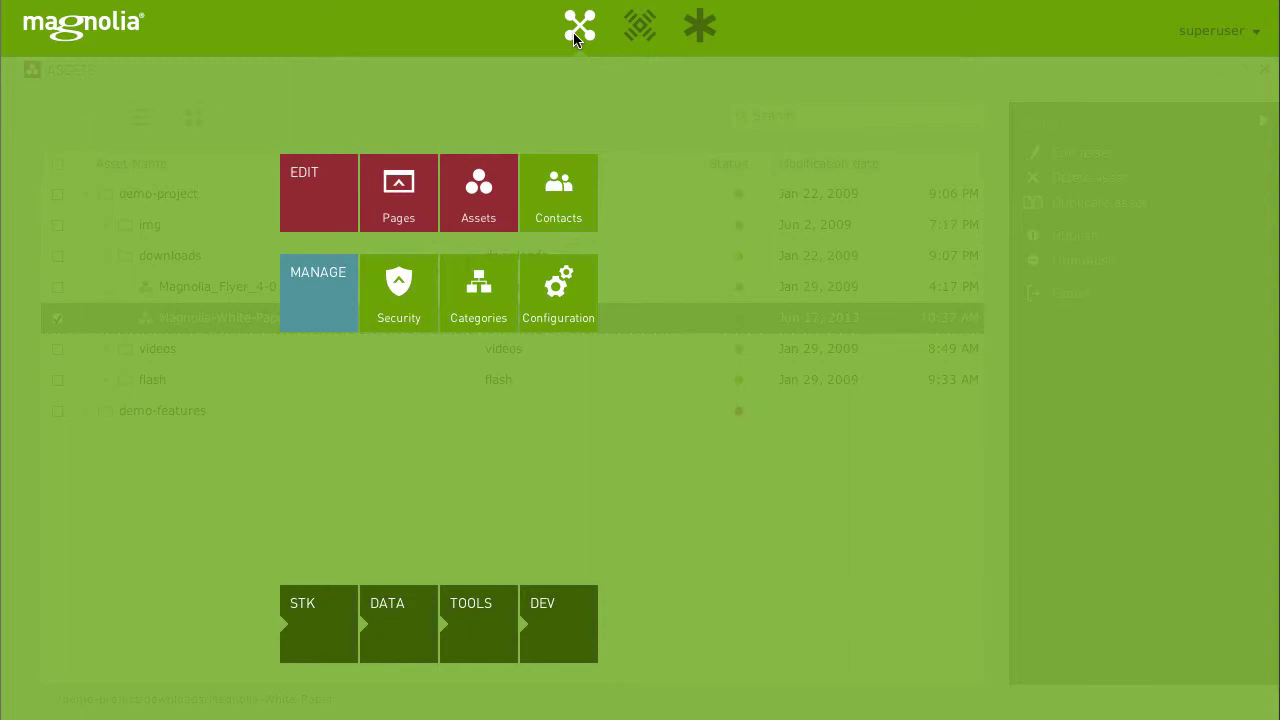
click(416, 178)
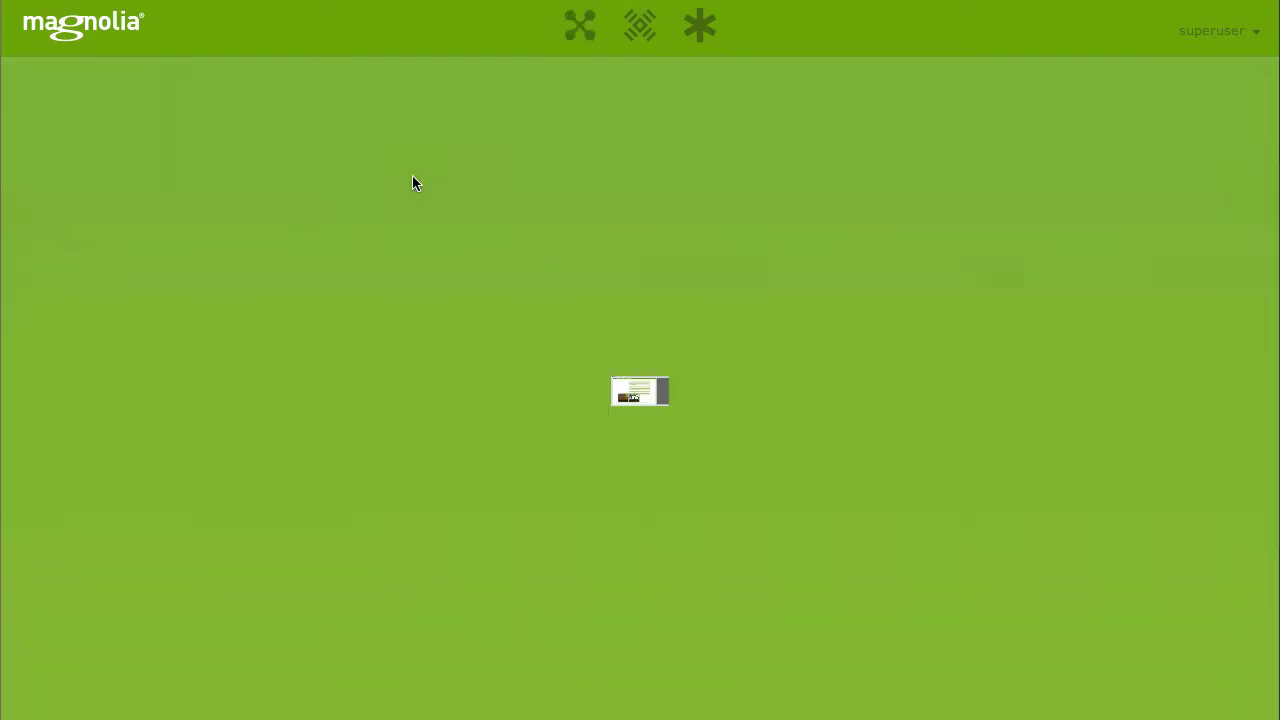
click(579, 28)
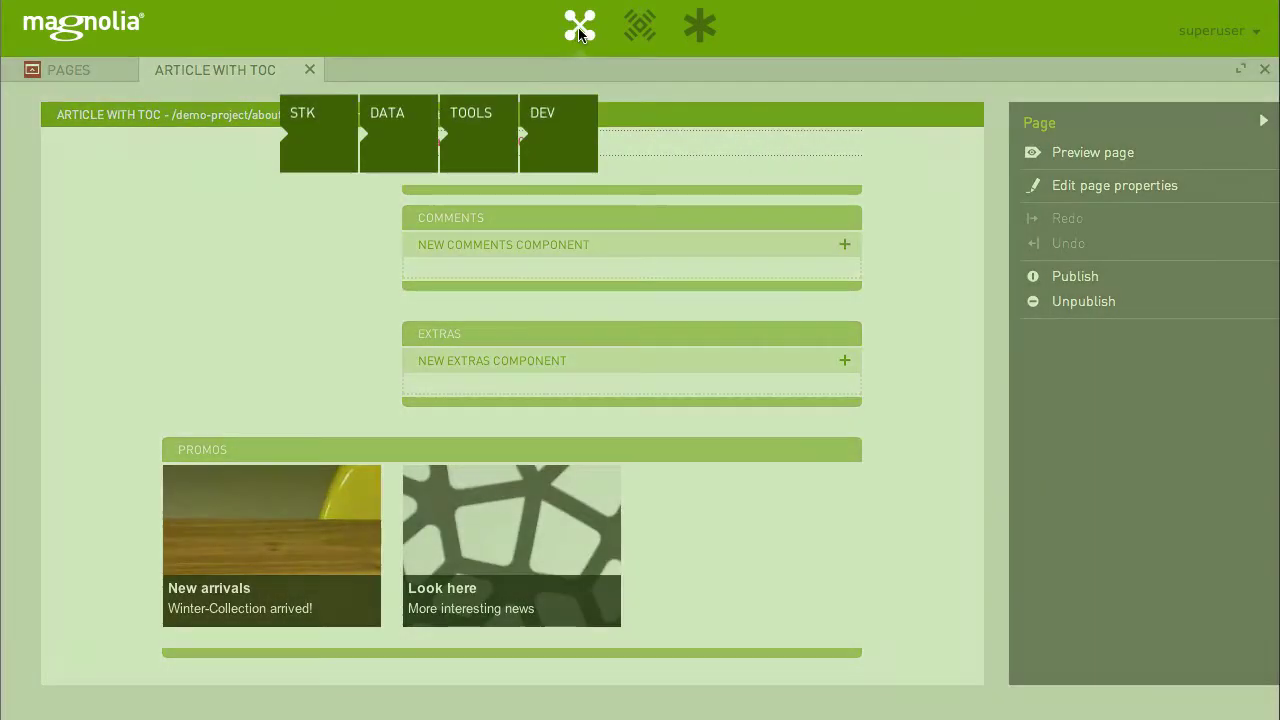
click(477, 183)
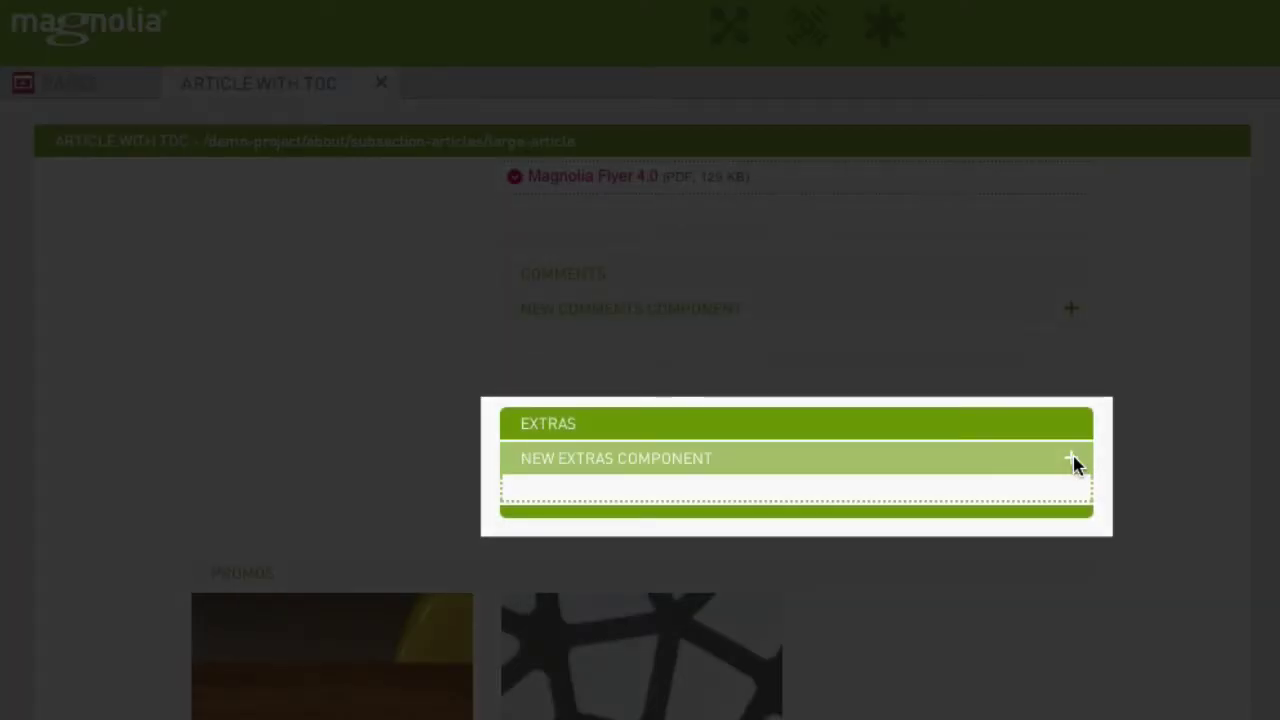
- Add a Download File Teaser component to the Extras area of the Article with TOC page
click(1072, 461)
click(725, 232)
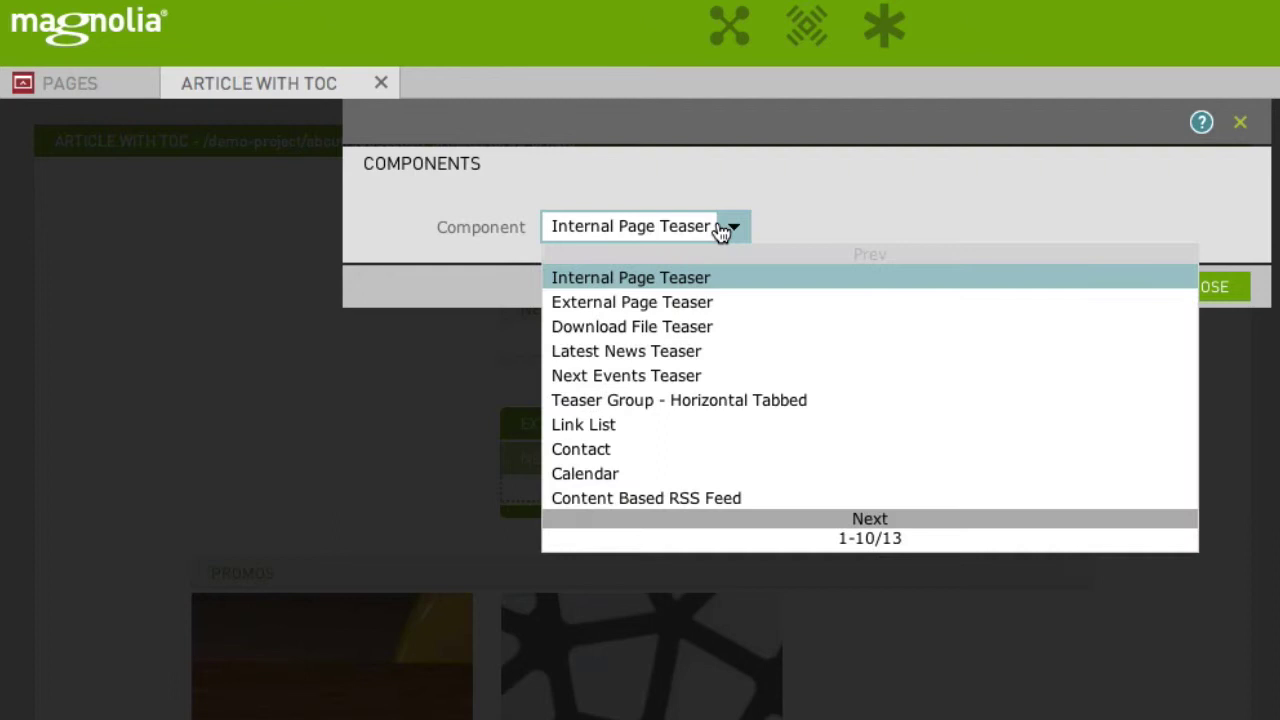
click(722, 328)
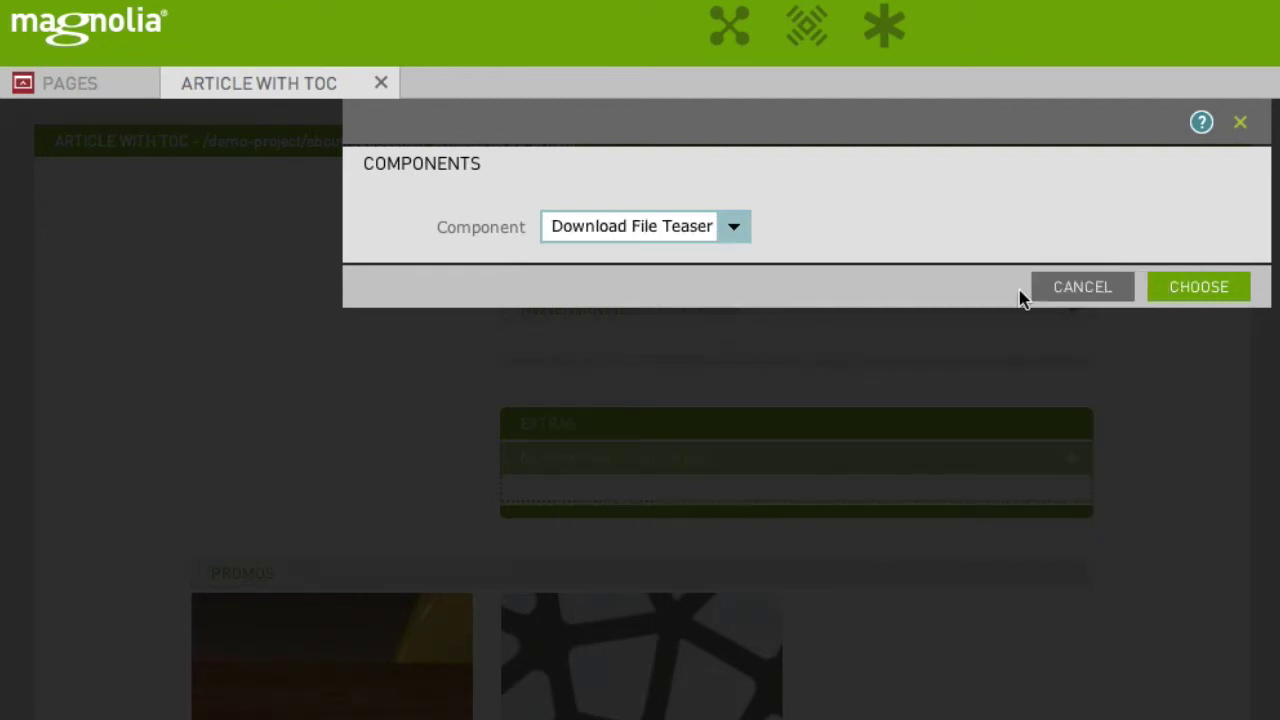
click(1176, 298)
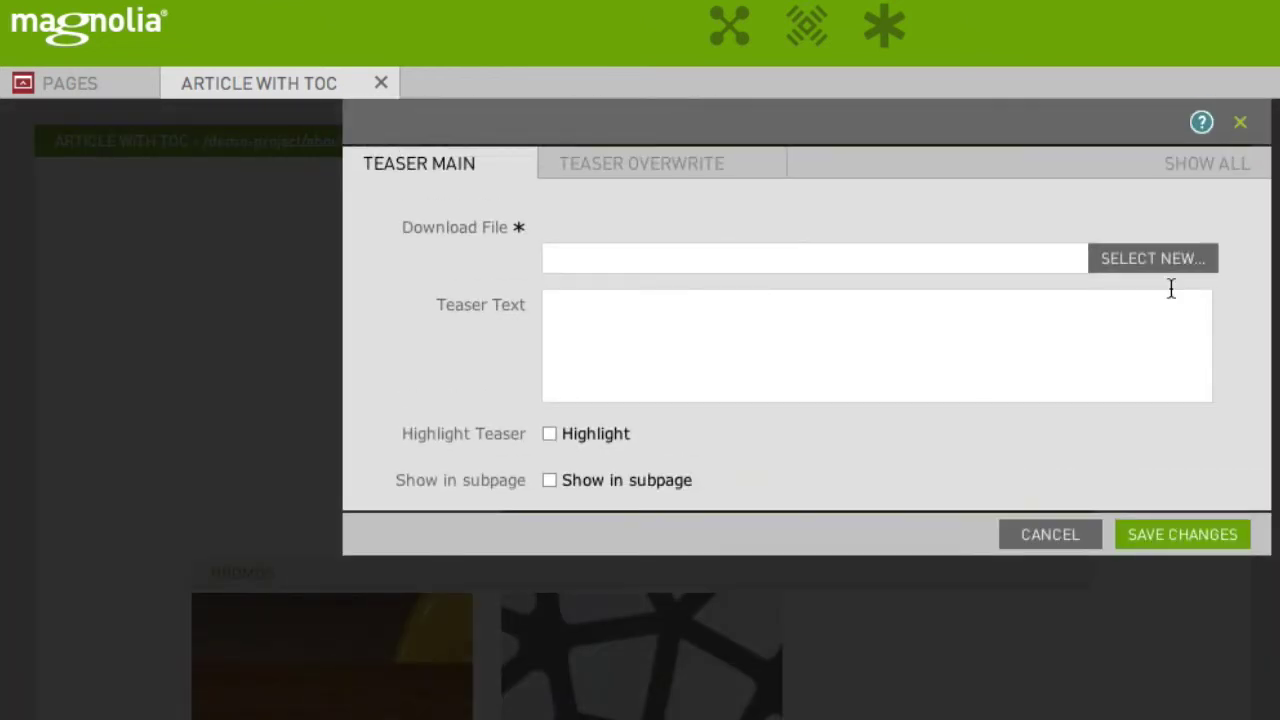
- Choose Magnolia-White-Paper from demo-project/downloads as the teaser's download file
click(1162, 264)
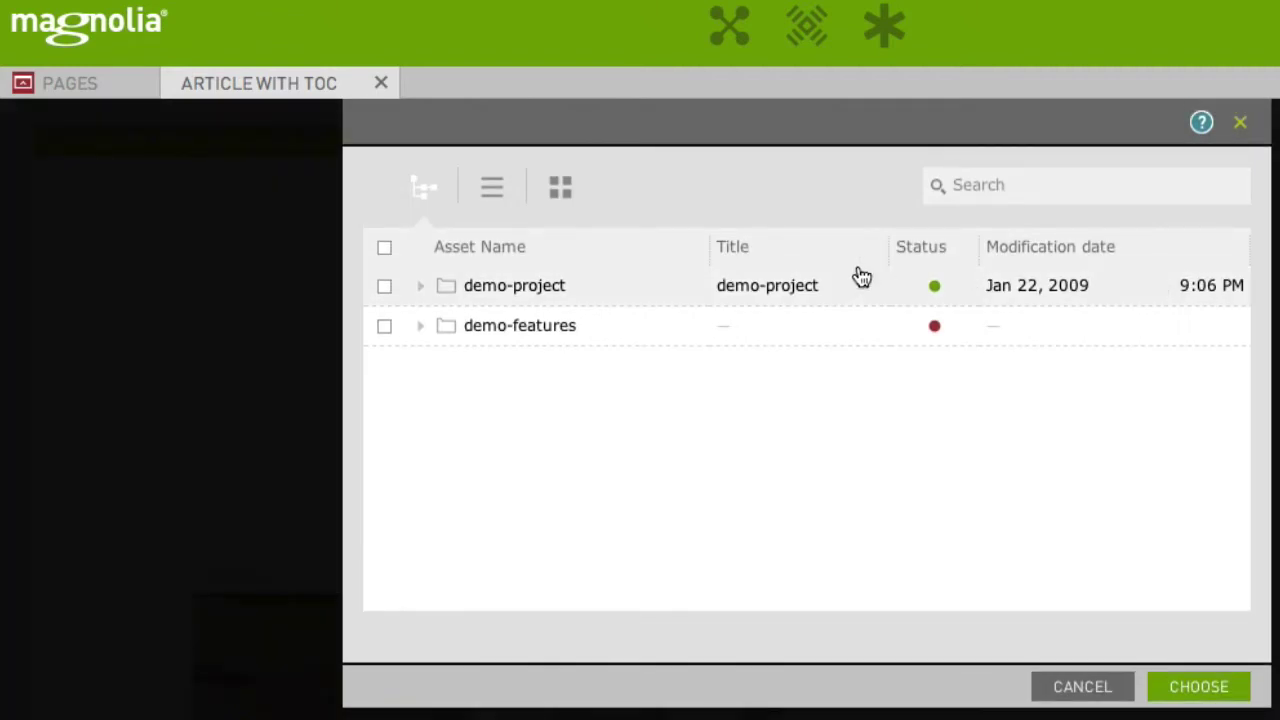
click(421, 288)
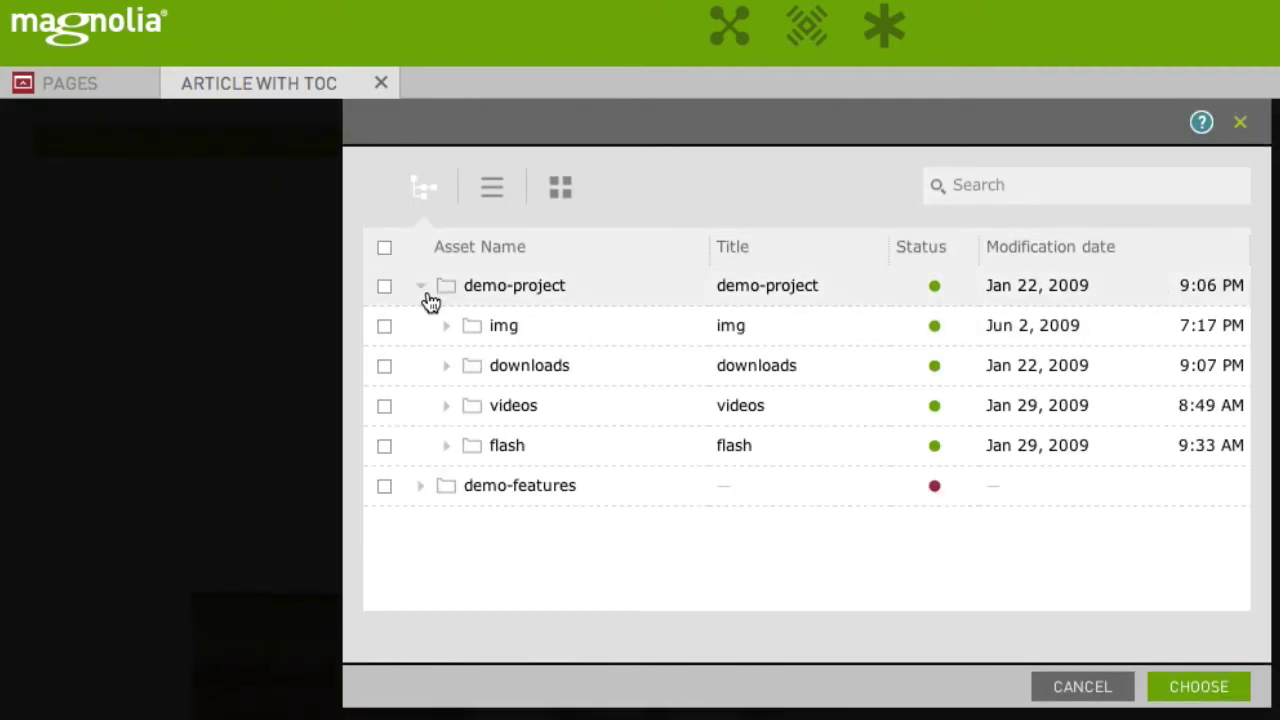
click(444, 370)
click(640, 452)
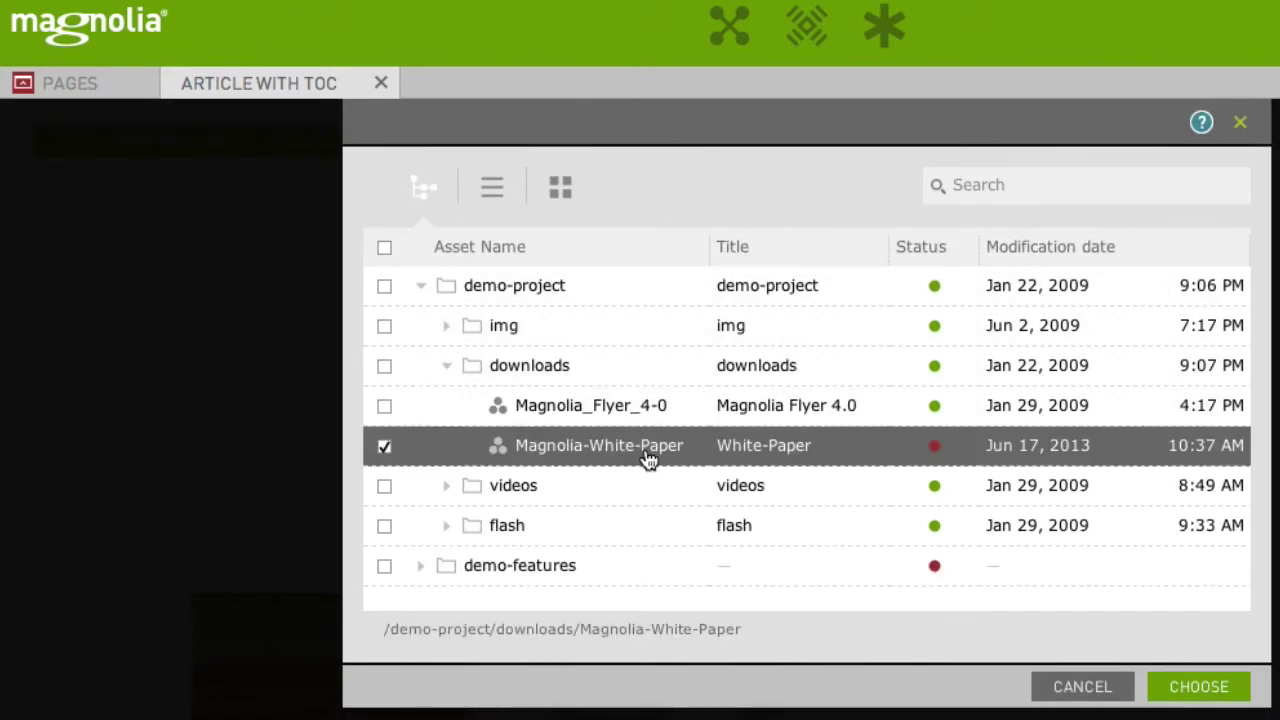
click(1195, 688)
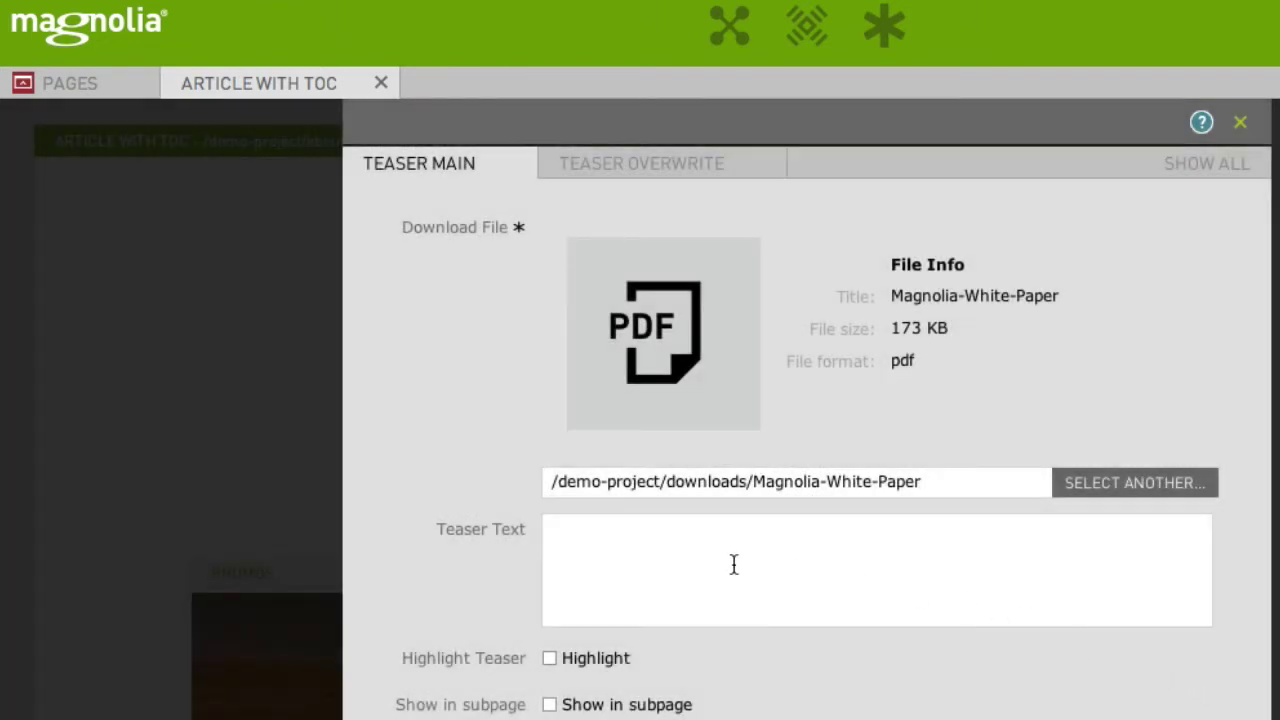
- Enter the teaser text "Download our amazing White-Paper!" and save the component
click(734, 564)
text(Download o)
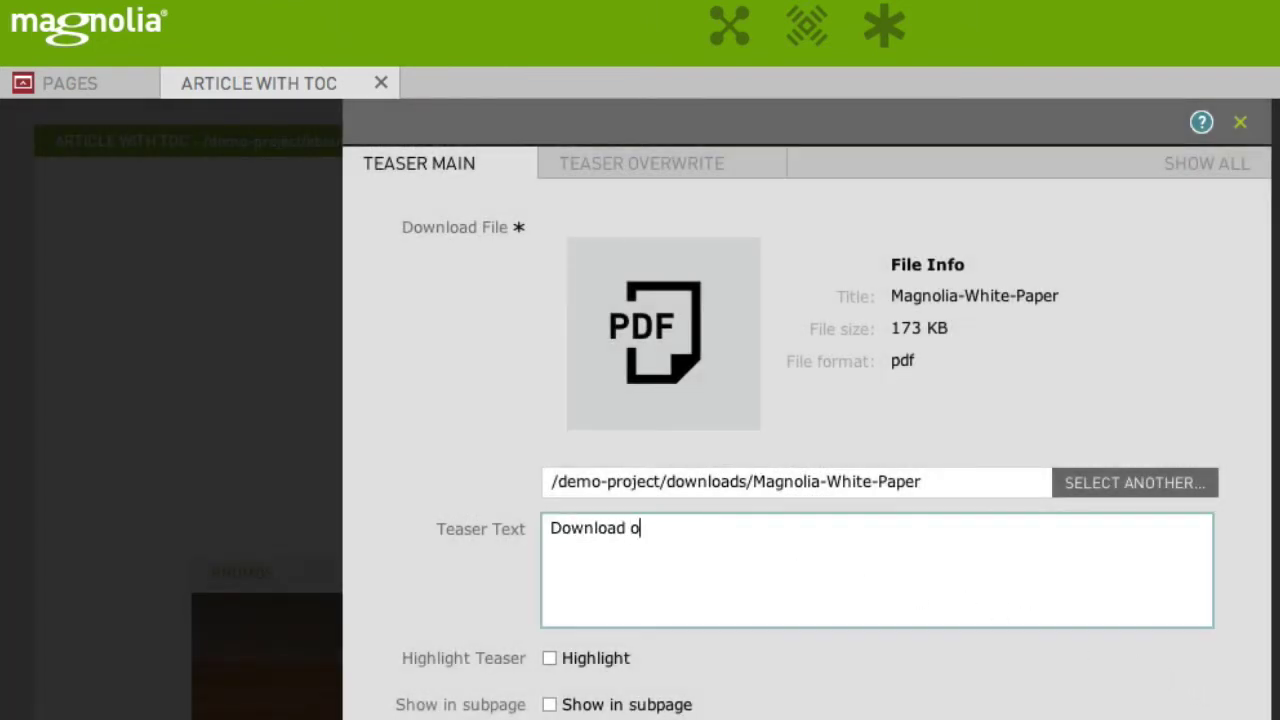
text(ur amazing White-Paper)
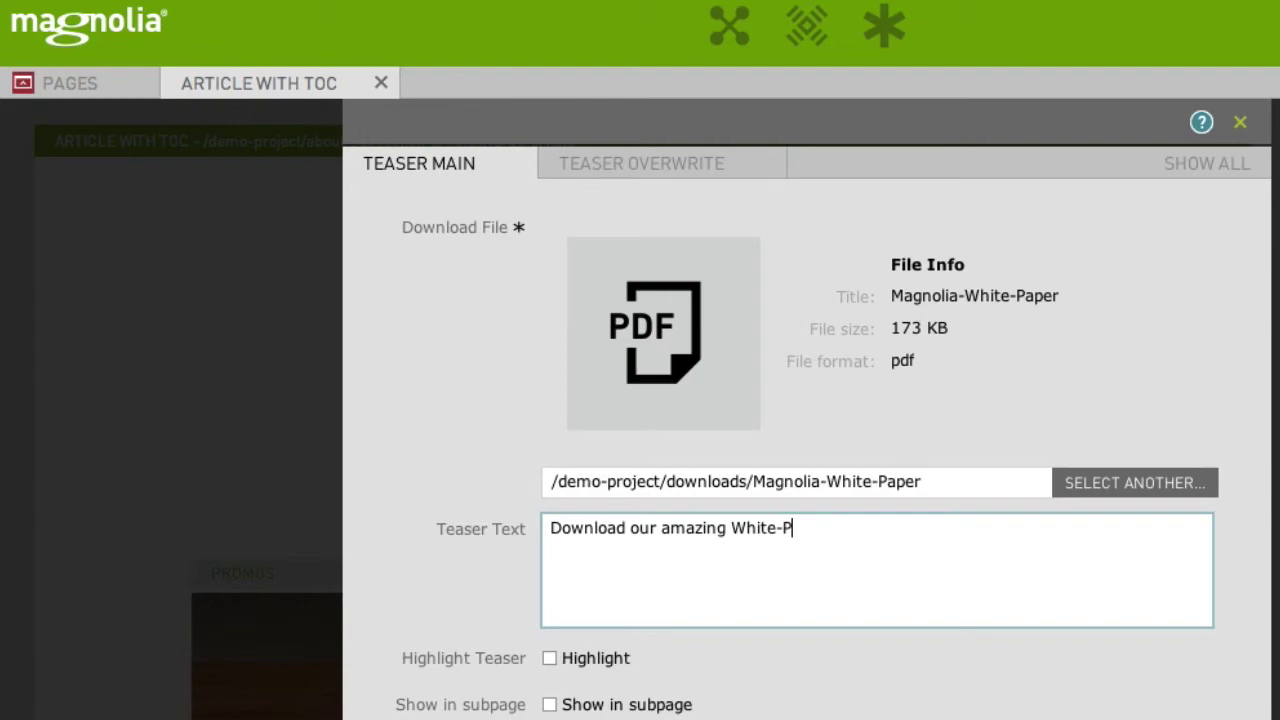
text(!)
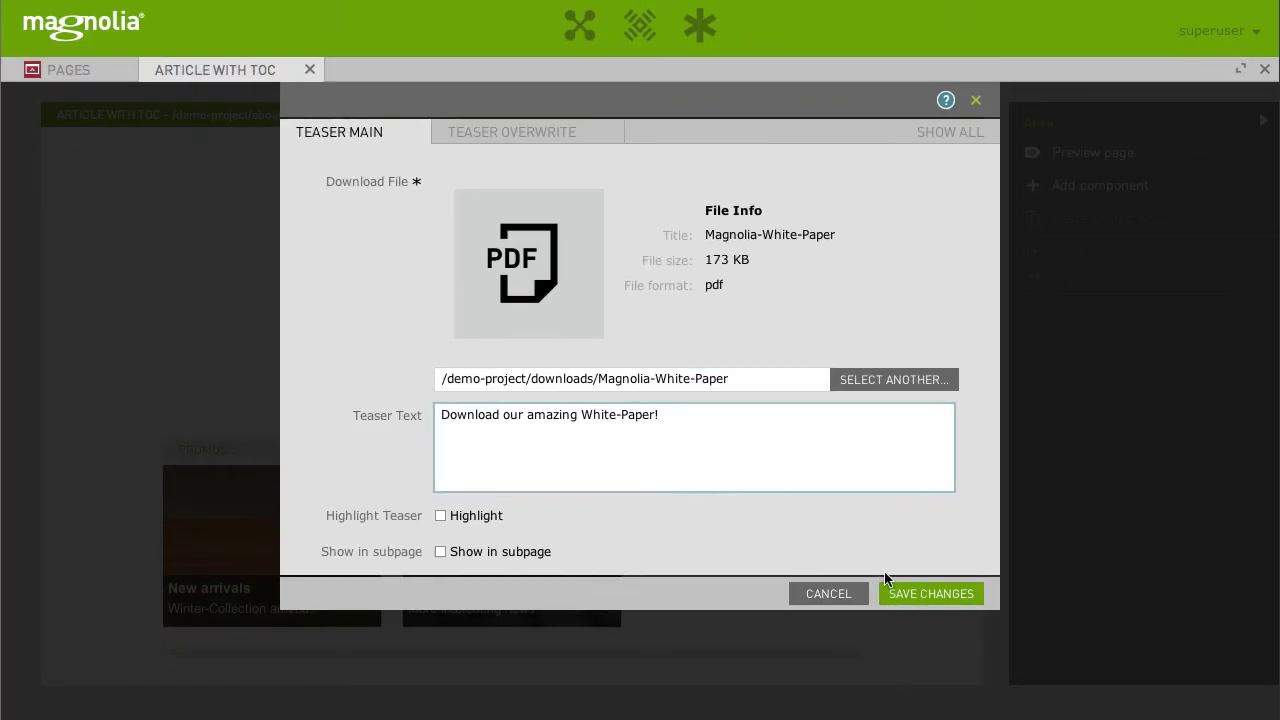
click(913, 596)
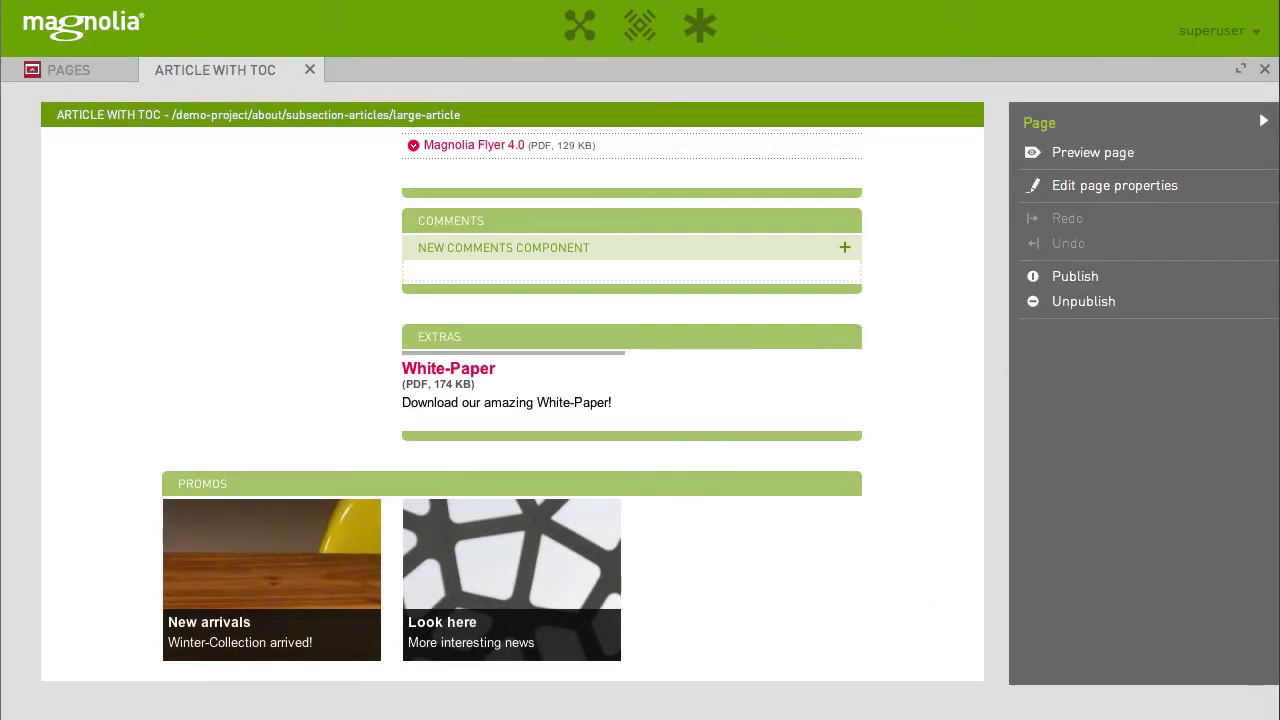